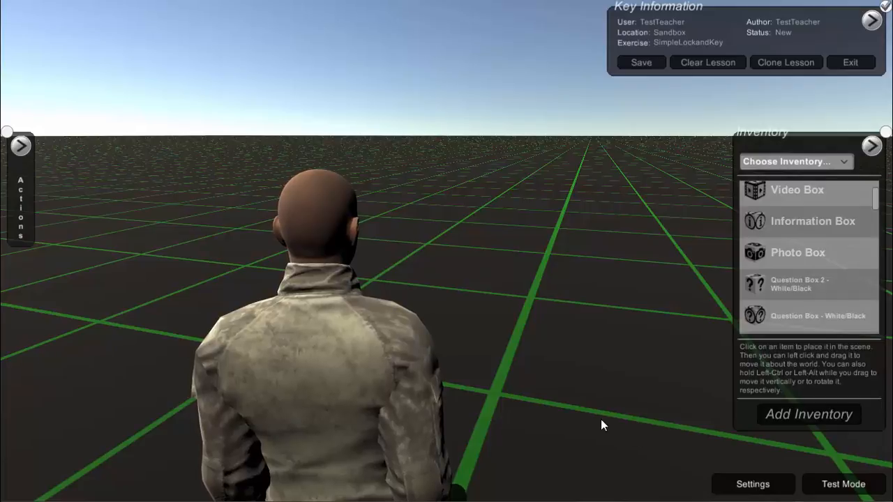
Place an Information Box and a Question Box 2 - White/Black side by side in the scene
{"action": "left_click", "coordinate": [764, 225]}
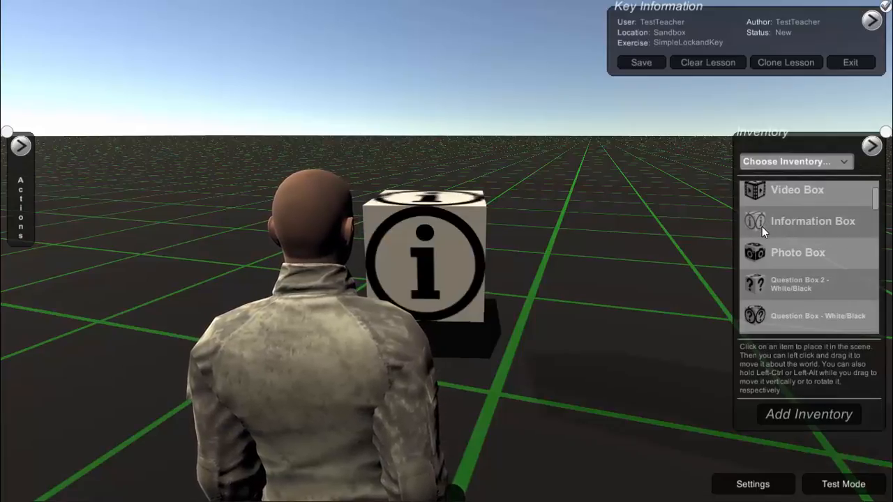
{"action": "key", "text": "a"}
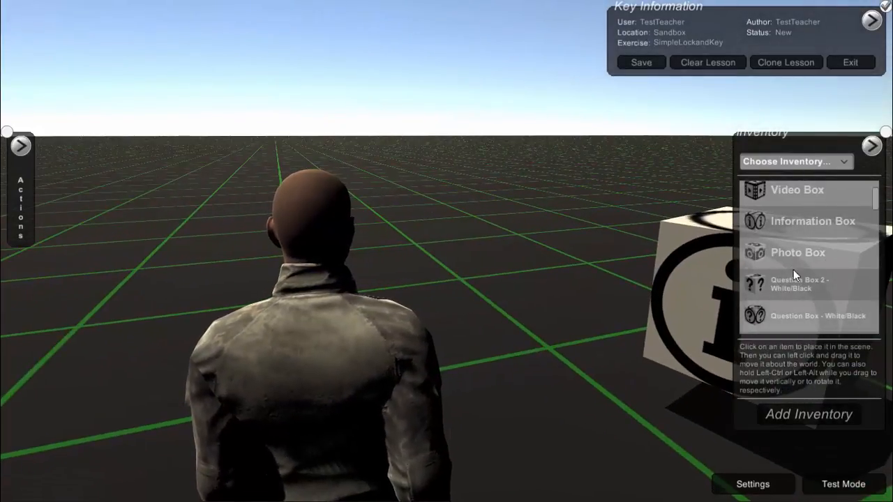
{"action": "left_click", "coordinate": [795, 280]}
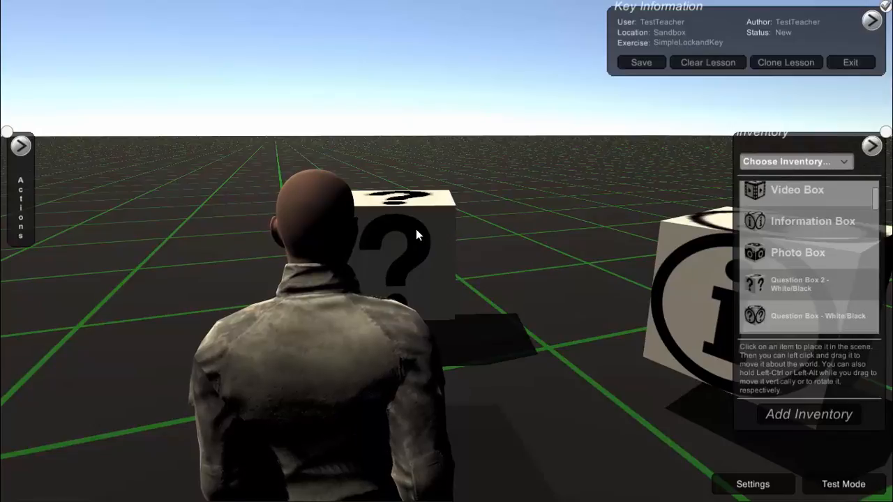
Add a new exercise variable and set its variable ID to key
{"action": "left_click", "coordinate": [20, 146]}
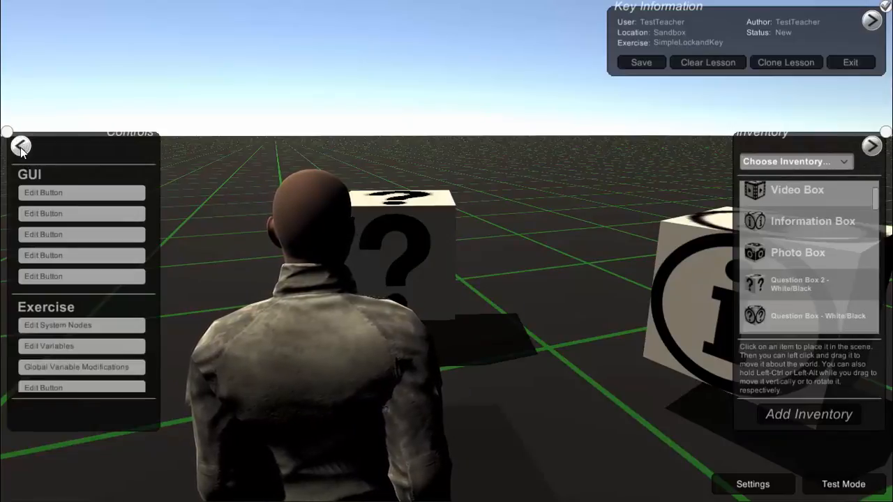
{"action": "left_click", "coordinate": [69, 346]}
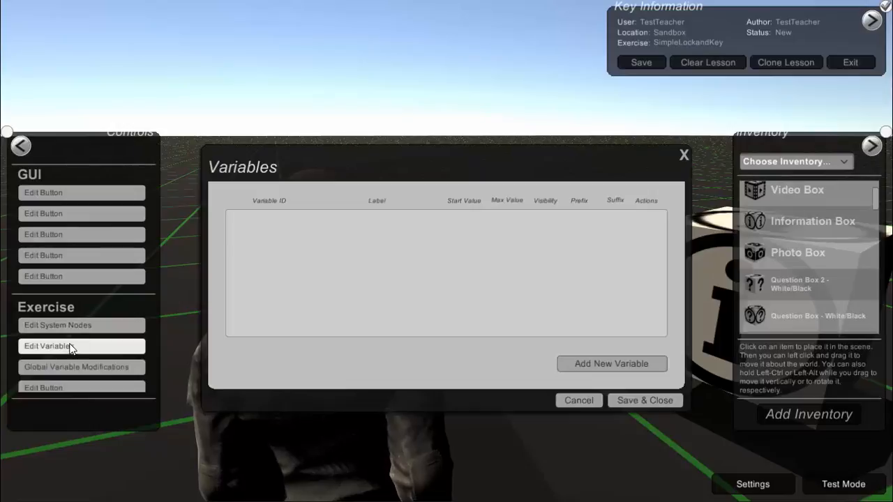
{"action": "left_click", "coordinate": [642, 370]}
{"action": "left_click", "coordinate": [374, 209]}
{"action": "left_click", "coordinate": [369, 211]}
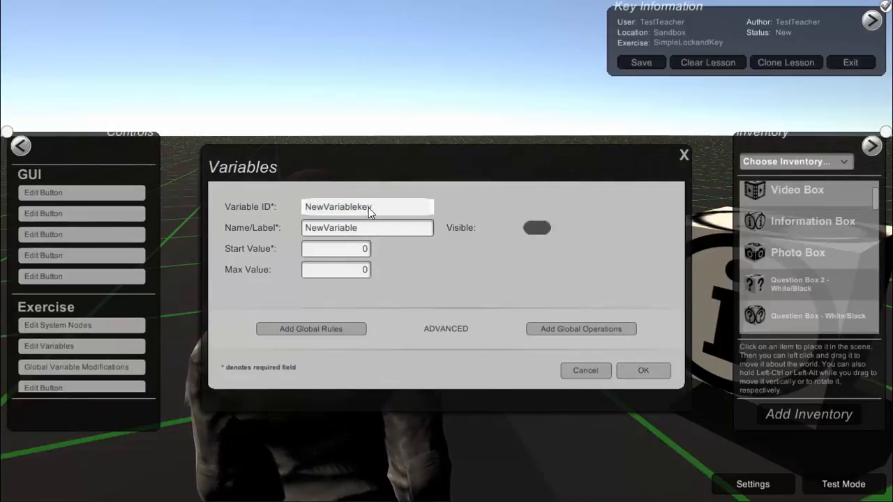
{"action": "type", "text": "ke"}
{"action": "key", "text": "BackSpace"}
{"action": "key", "text": "BackSpace"}
{"action": "key", "text": "BackSpace"}
{"action": "key", "text": "BackSpace"}
{"action": "key", "text": "BackSpace"}
{"action": "key", "text": "BackSpace"}
{"action": "key", "text": "BackSpace"}
{"action": "key", "text": "BackSpace"}
{"action": "key", "text": "BackSpace"}
{"action": "key", "text": "BackSpace"}
{"action": "key", "text": "BackSpace"}
{"action": "key", "text": "BackSpace"}
{"action": "key", "text": "BackSpace"}
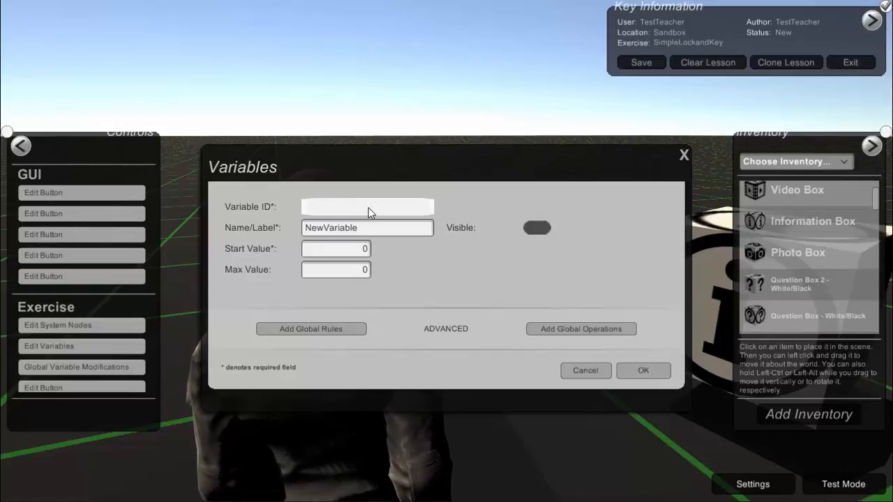
Set the new variable's name/label to Key and save the variable list
{"action": "left_click", "coordinate": [374, 230]}
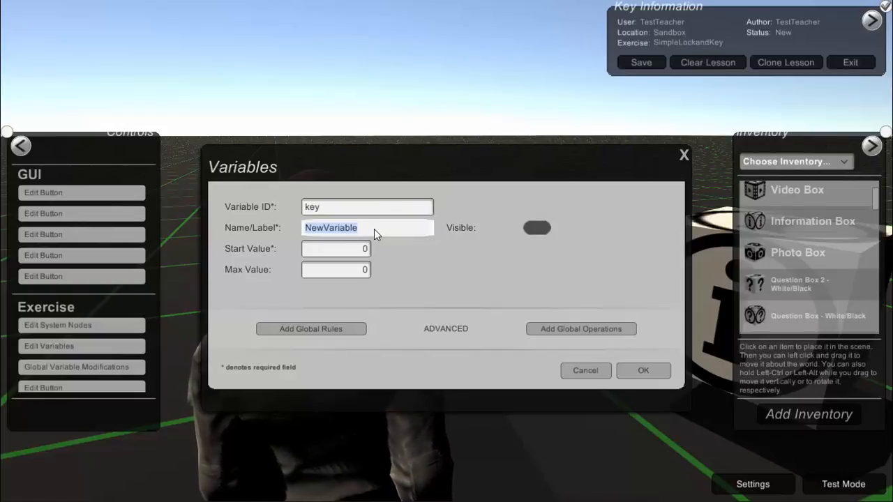
{"action": "type", "text": "Key"}
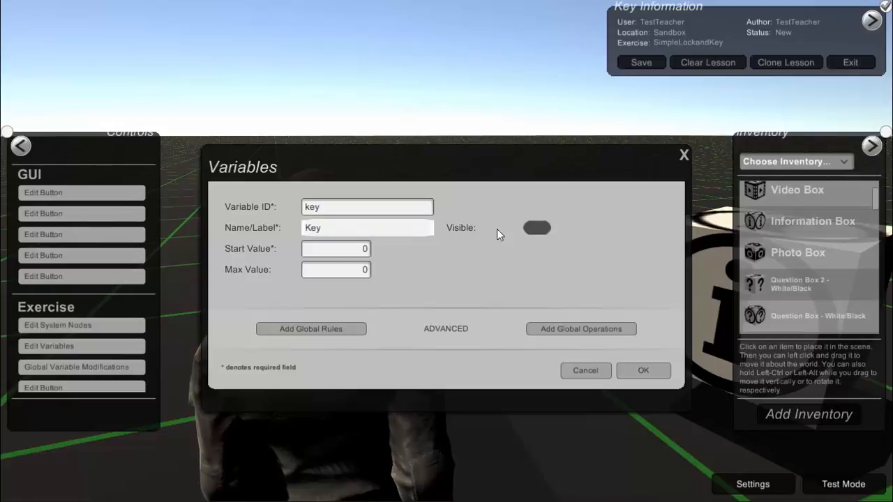
{"action": "left_click", "coordinate": [627, 370]}
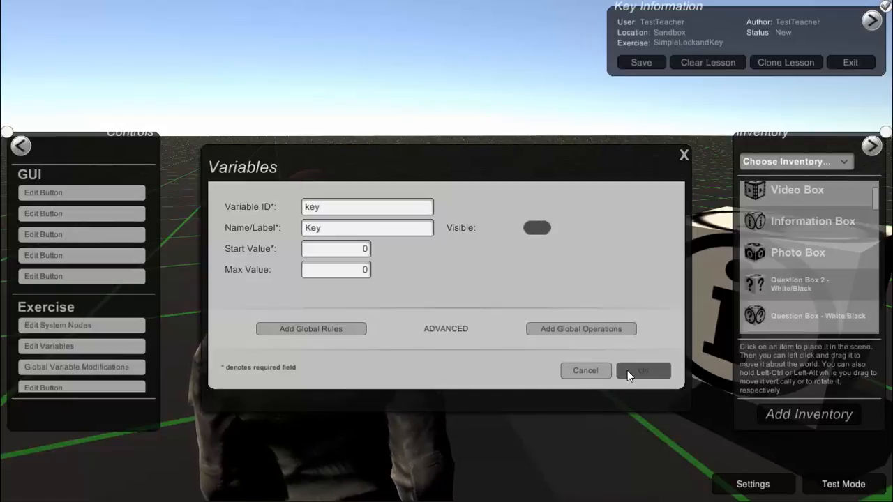
{"action": "left_click", "coordinate": [642, 400]}
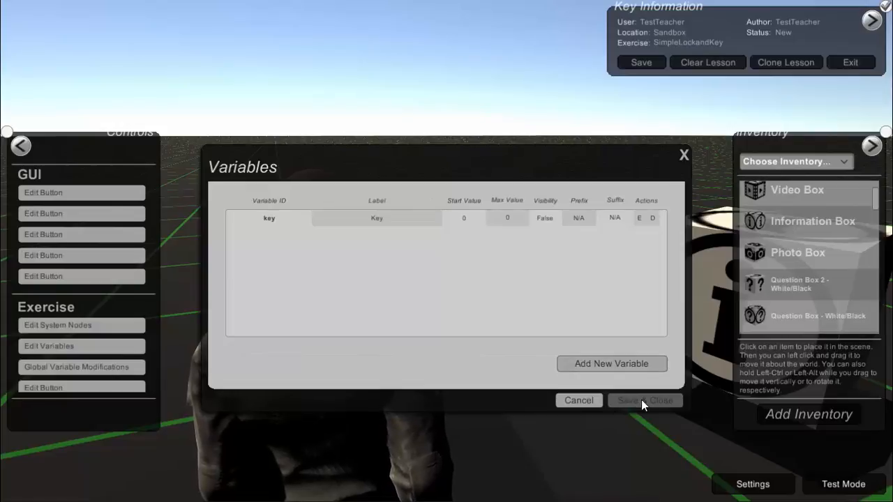
Make the information box's touch behaviour active at start and add a touch action with the condition key == 0
{"action": "key", "text": "d"}
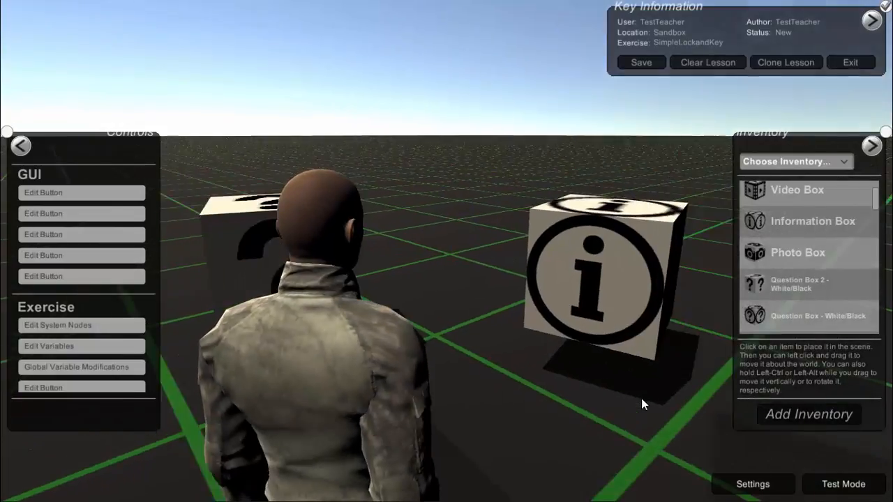
{"action": "left_click", "coordinate": [503, 242]}
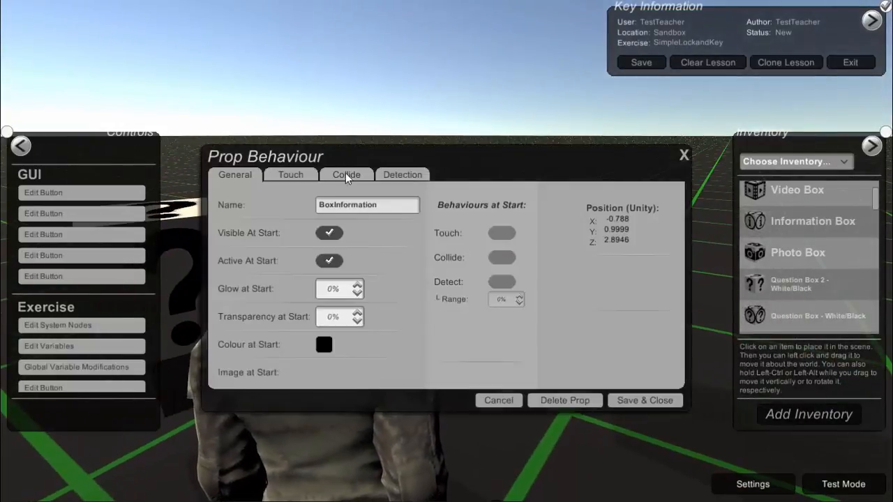
{"action": "left_click", "coordinate": [295, 173]}
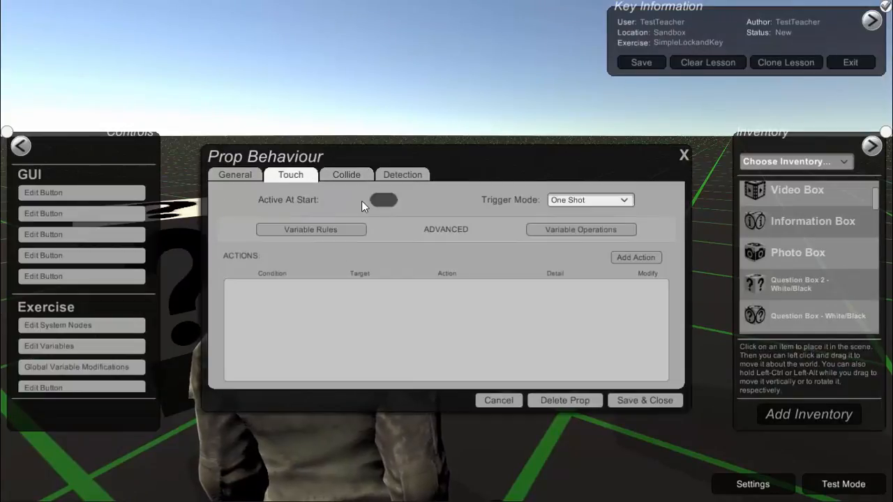
{"action": "left_click", "coordinate": [635, 257]}
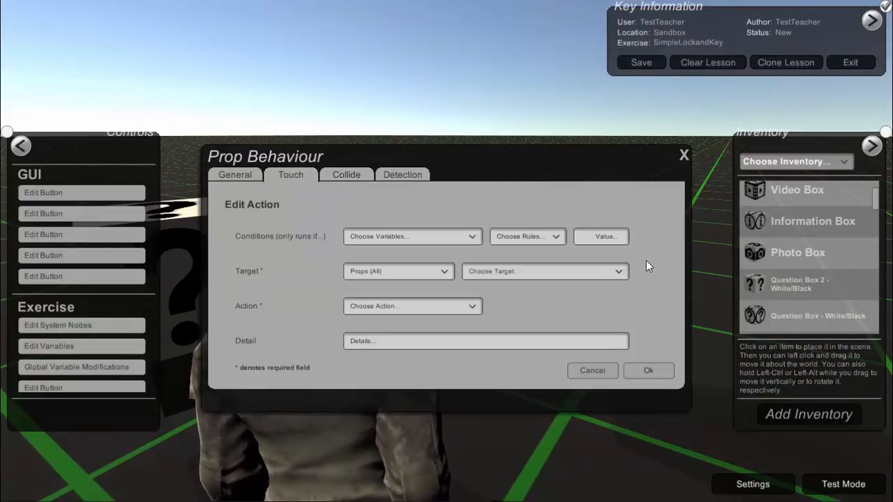
{"action": "left_click", "coordinate": [463, 235]}
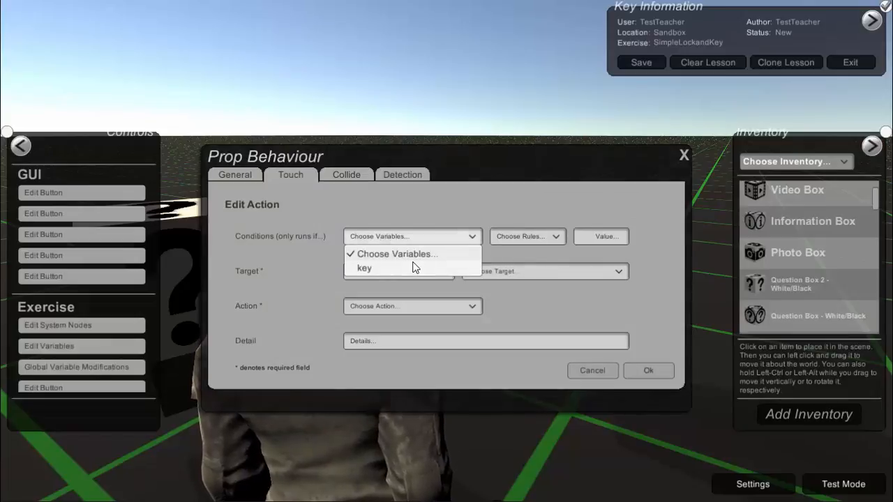
{"action": "left_click", "coordinate": [368, 268]}
{"action": "left_click", "coordinate": [547, 237]}
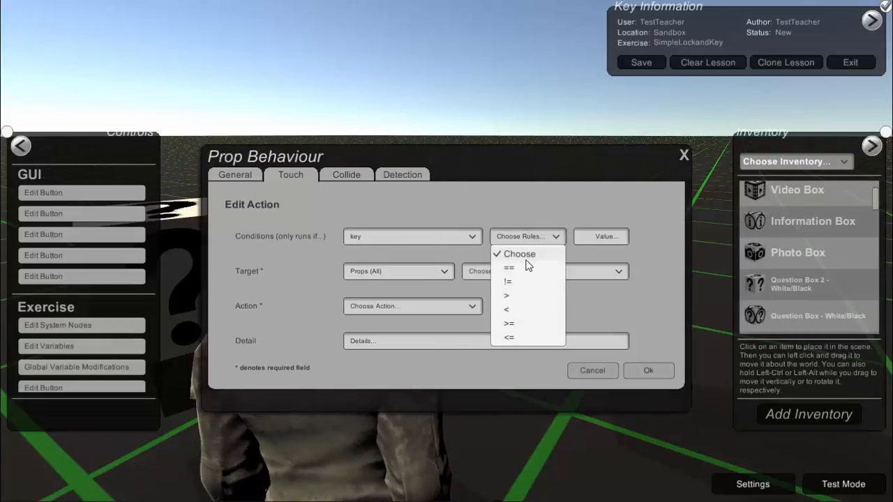
{"action": "left_click", "coordinate": [523, 269]}
{"action": "left_click", "coordinate": [598, 241]}
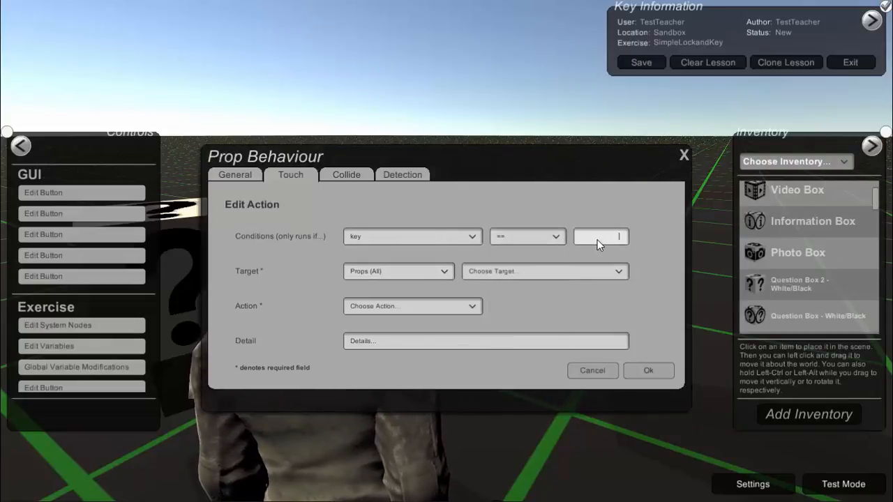
Set the action's target to SmallPopupUI and its action to DisplayPanel
{"action": "left_click", "coordinate": [505, 273]}
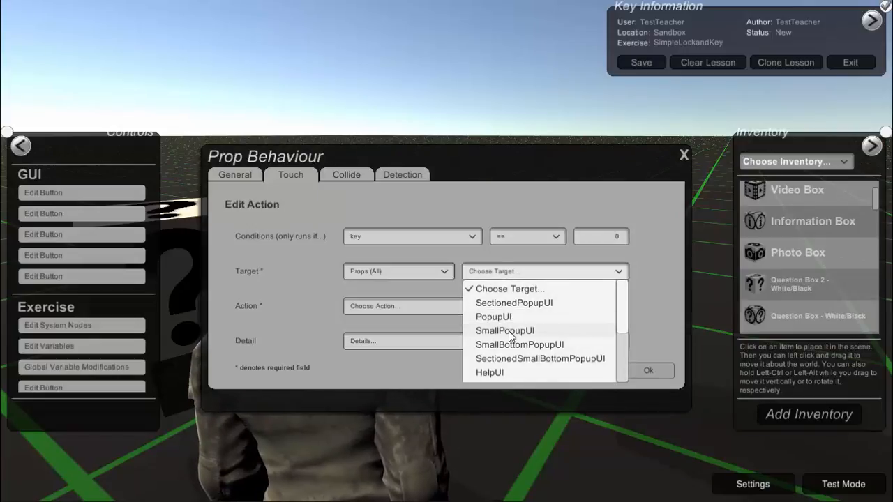
{"action": "left_click", "coordinate": [497, 331]}
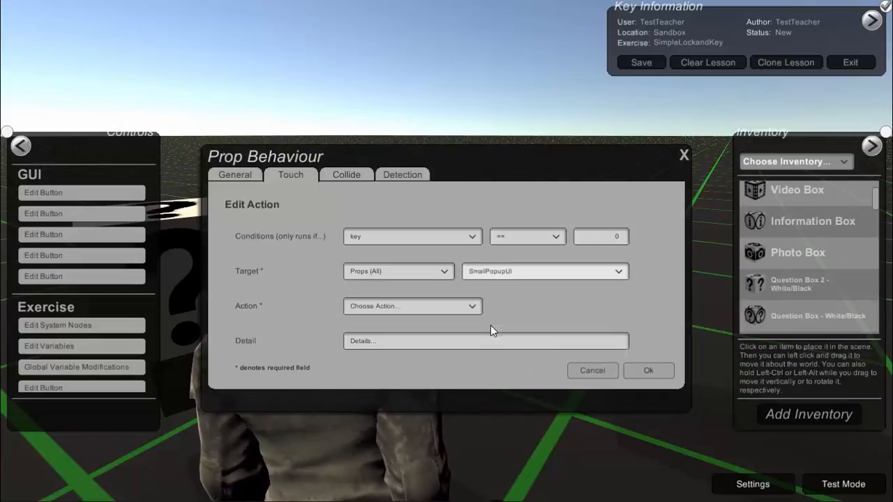
{"action": "left_click", "coordinate": [479, 305]}
{"action": "left_click", "coordinate": [424, 339]}
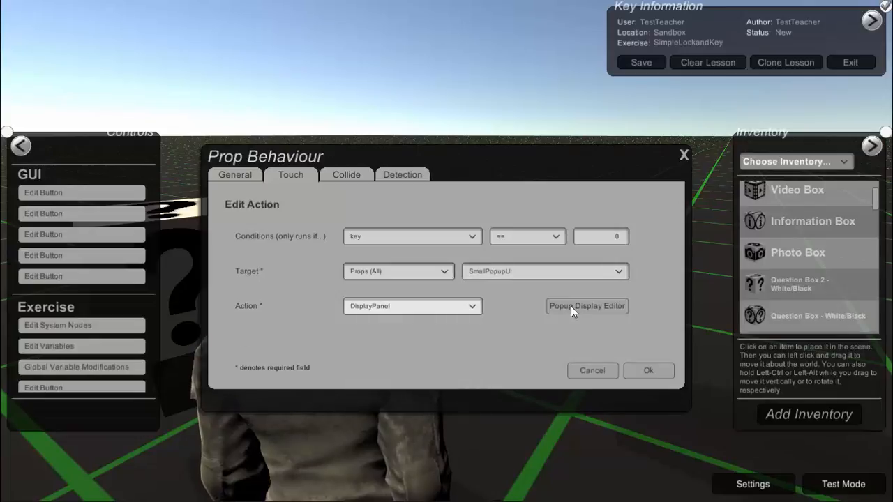
Give the small popup the display text "Sorry, content is locked" and the button text OK, preview it, and save the popup and action
{"action": "left_click", "coordinate": [574, 305]}
{"action": "left_click", "coordinate": [323, 259]}
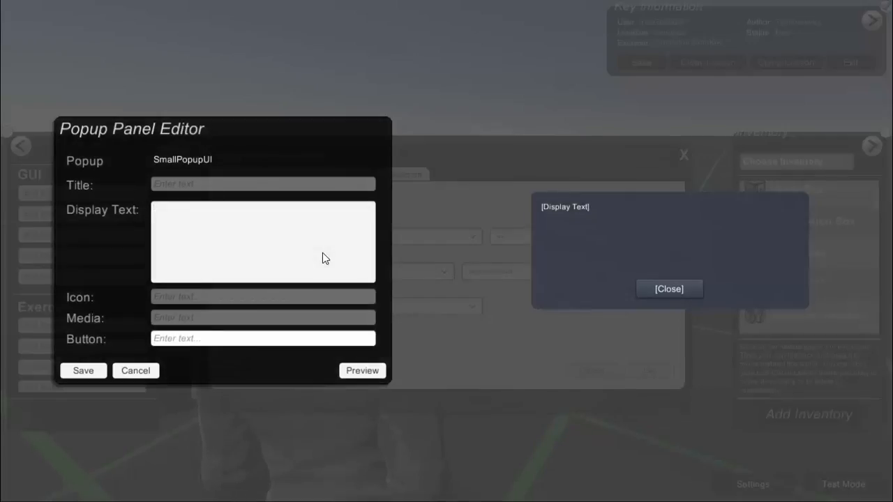
{"action": "type", "text": "Sorry, content is lo"}
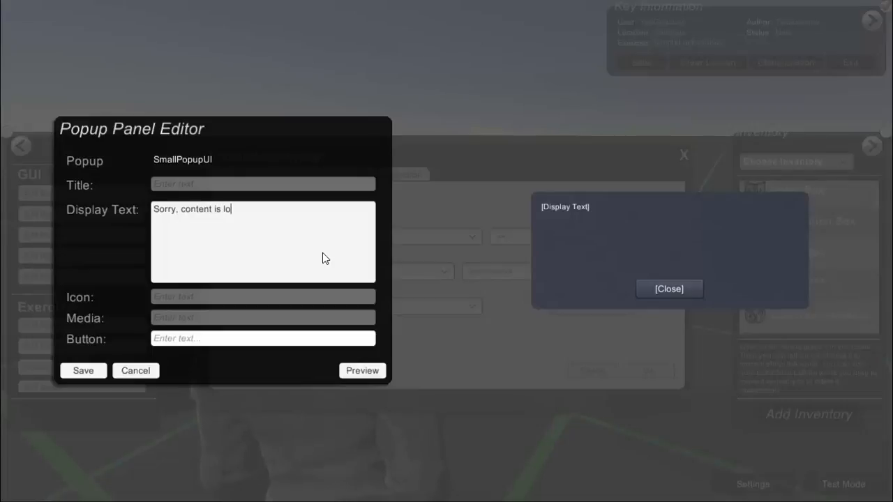
{"action": "type", "text": "cked"}
{"action": "left_click", "coordinate": [322, 342]}
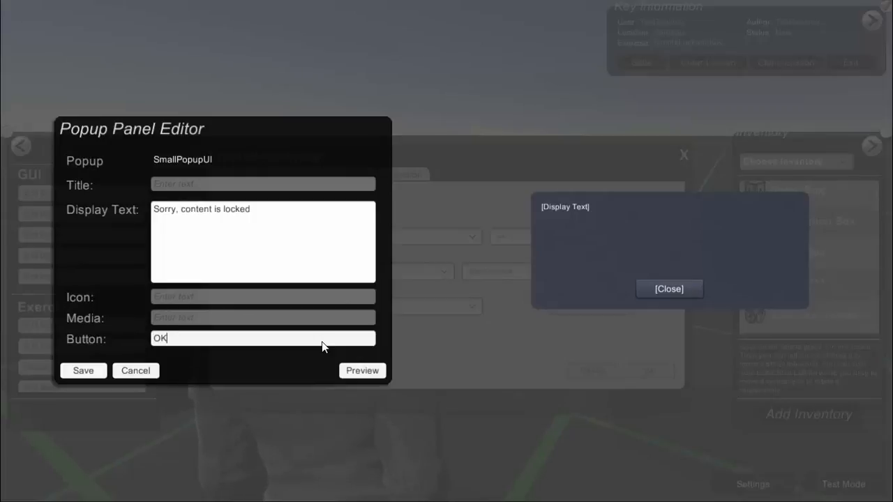
{"action": "left_click", "coordinate": [360, 371]}
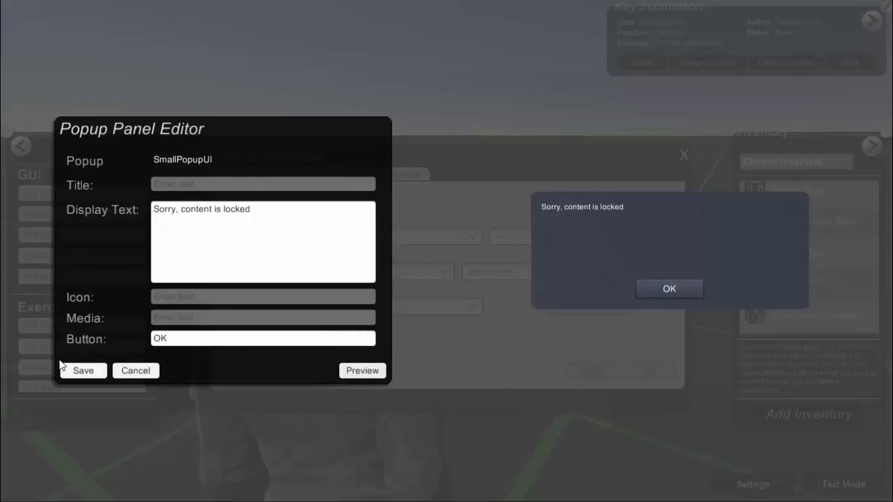
{"action": "left_click", "coordinate": [75, 369]}
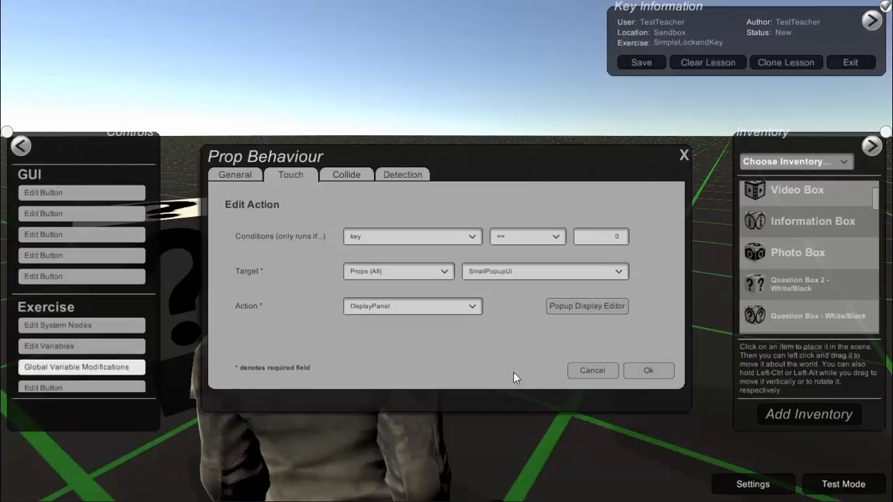
{"action": "left_click", "coordinate": [654, 371]}
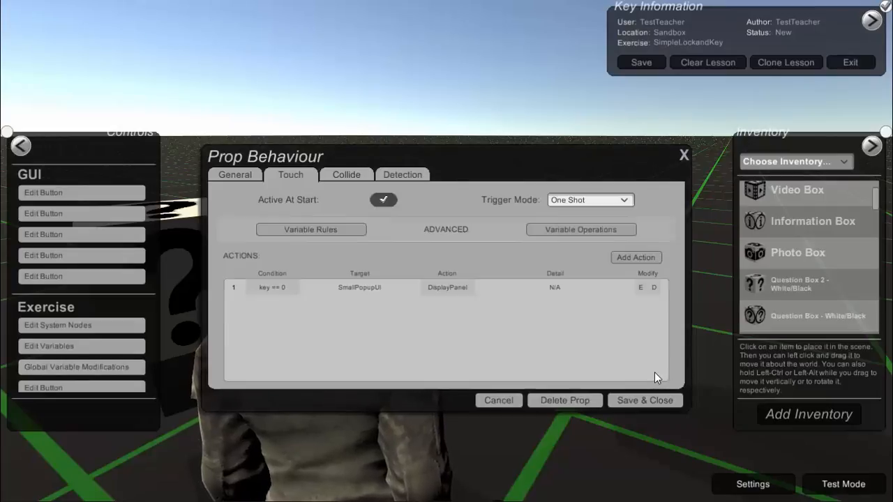
Add a second touch action to the information box with the condition key == 1
{"action": "left_click", "coordinate": [632, 257]}
{"action": "left_click", "coordinate": [416, 237]}
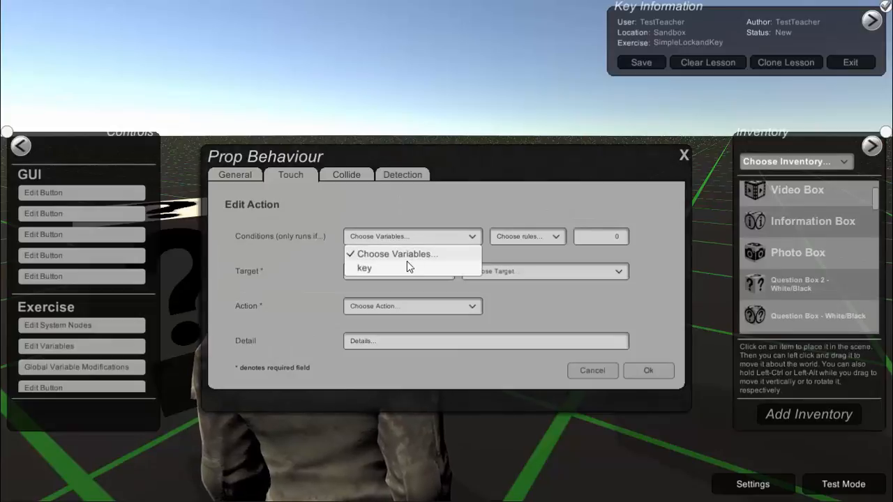
{"action": "left_click", "coordinate": [404, 266]}
{"action": "left_click", "coordinate": [495, 241]}
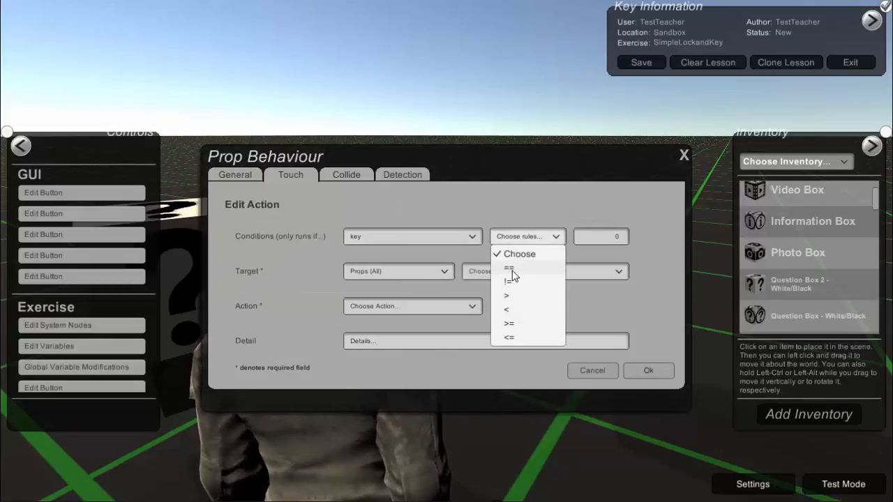
{"action": "left_click", "coordinate": [511, 269]}
{"action": "left_click", "coordinate": [600, 237]}
{"action": "type", "text": "1"}
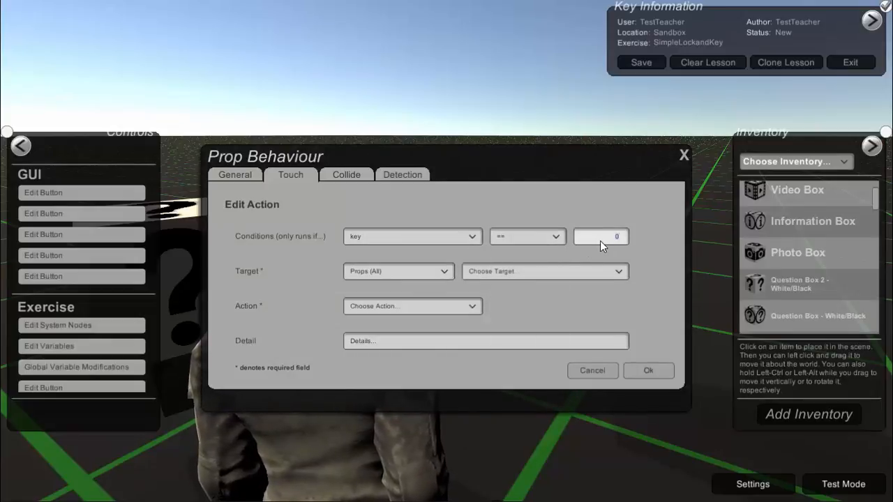
Target the second action at PopupUI with the DisplayPanel action
{"action": "left_click", "coordinate": [488, 278]}
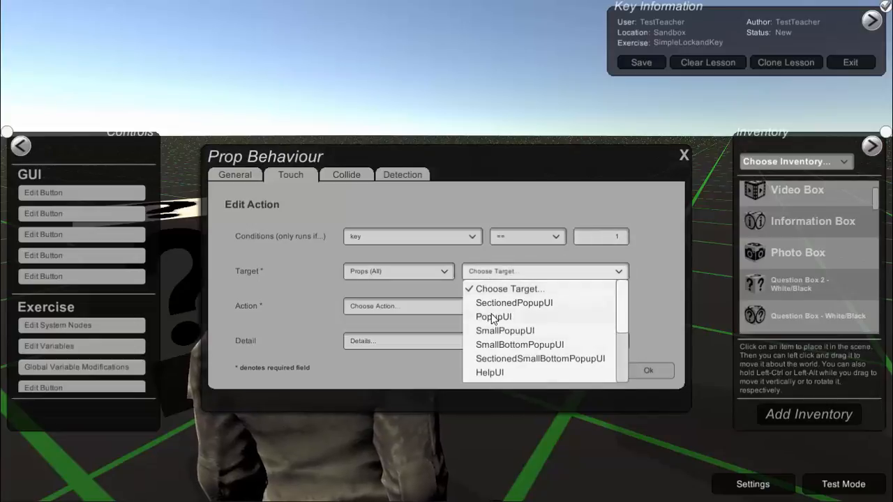
{"action": "left_click", "coordinate": [469, 314]}
{"action": "left_click", "coordinate": [466, 314]}
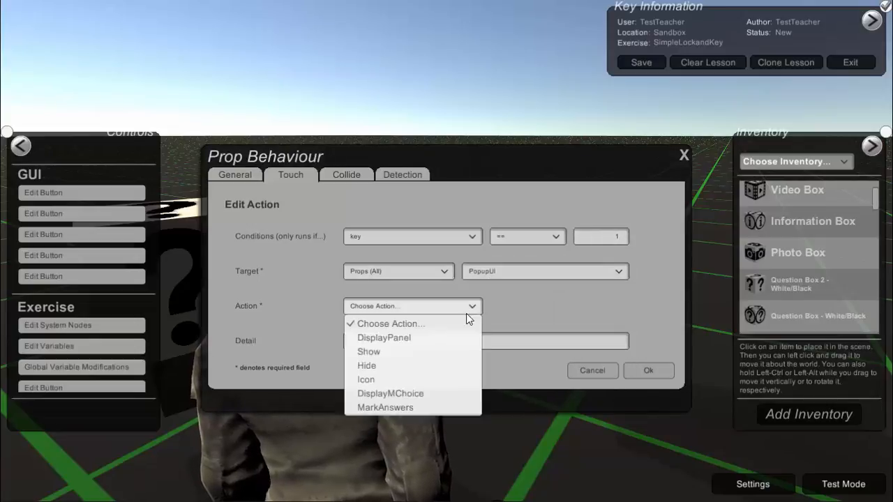
{"action": "left_click", "coordinate": [429, 338]}
Give the PopupUI panel the title Success and the display text "Here is the info you want...."
{"action": "left_click", "coordinate": [581, 306]}
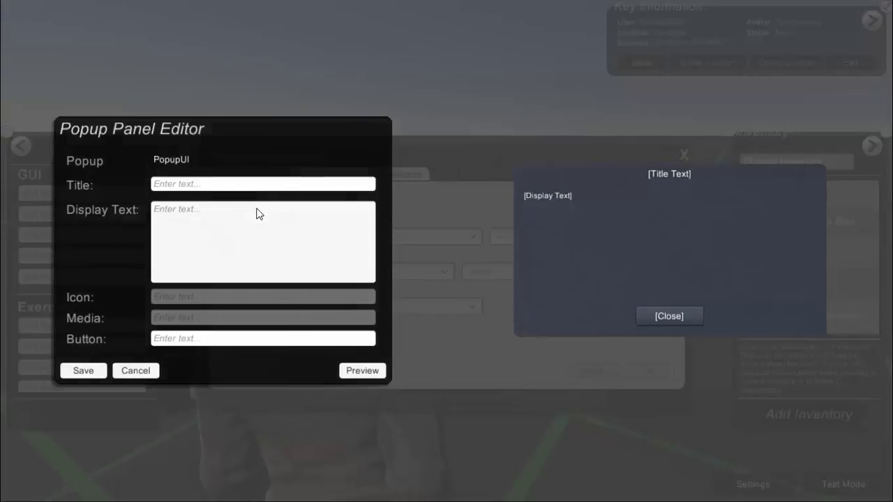
{"action": "left_click", "coordinate": [256, 190]}
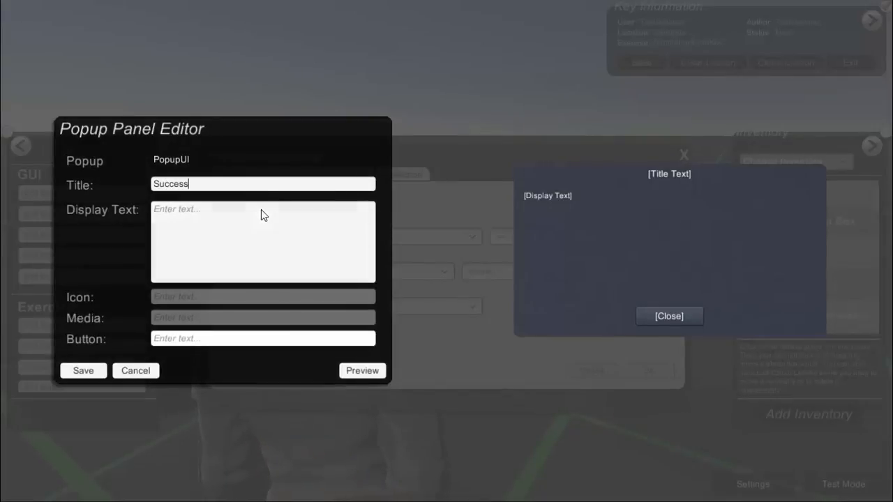
{"action": "left_click", "coordinate": [261, 209]}
{"action": "type", "text": "Here is t"}
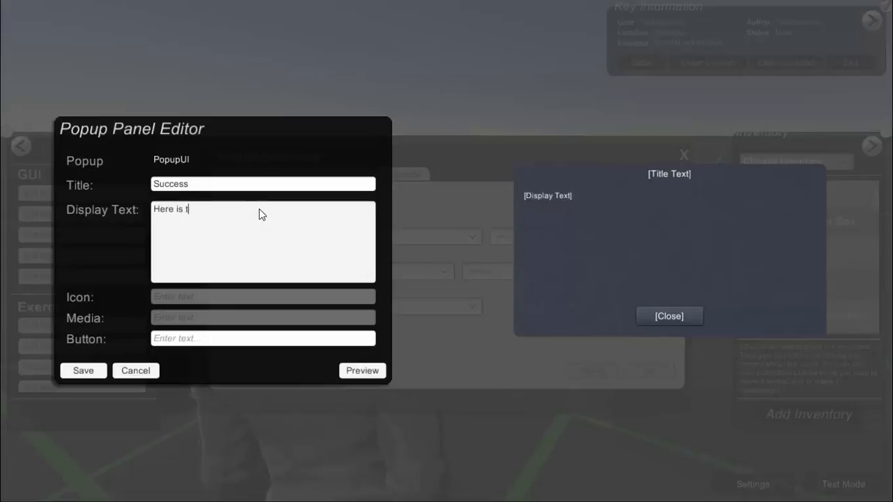
{"action": "type", "text": "he info you want...."}
Set the popup's button text to OK, preview and save it, and save the second action and the information box's behaviour
{"action": "left_click", "coordinate": [270, 342]}
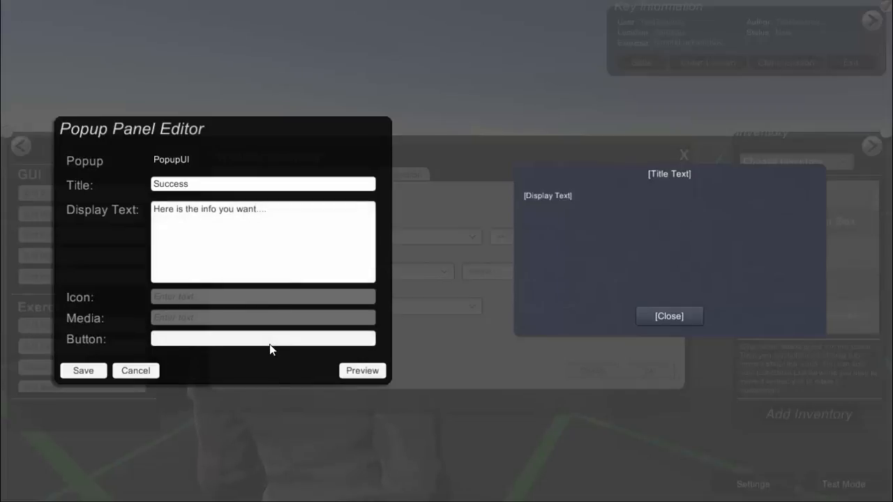
{"action": "type", "text": "OK"}
{"action": "left_click", "coordinate": [347, 371]}
{"action": "left_click", "coordinate": [85, 371]}
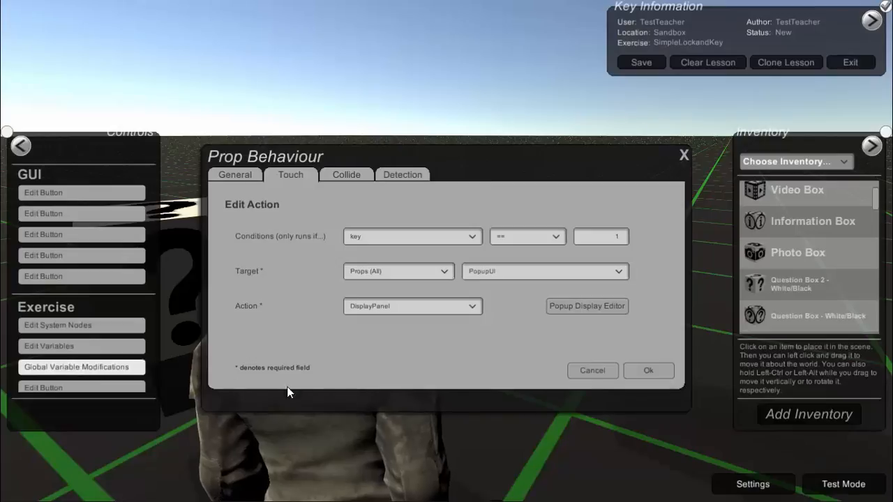
{"action": "left_click", "coordinate": [641, 373]}
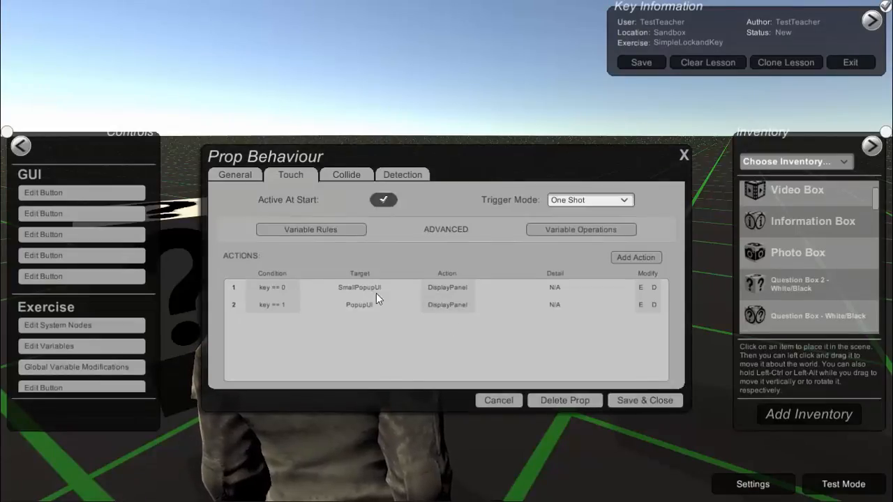
{"action": "left_click", "coordinate": [646, 399]}
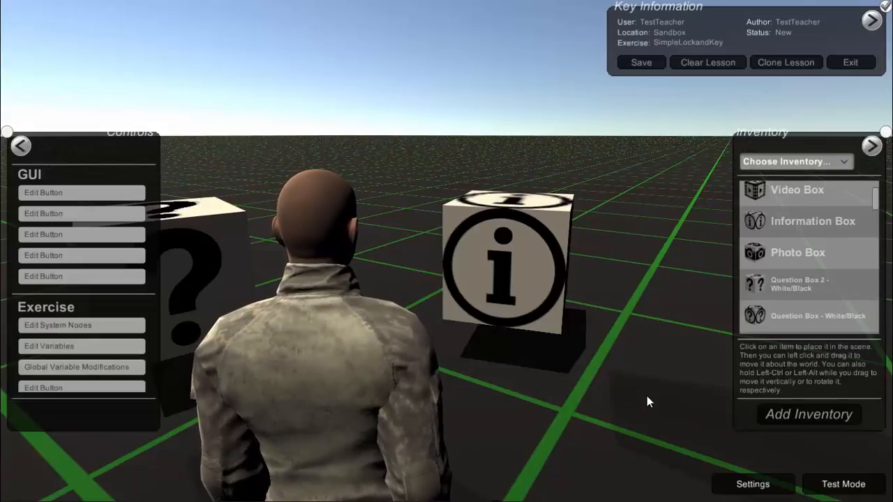
Make the question box's touch behaviour active at start and begin a new touch action for it
{"action": "key", "text": "a"}
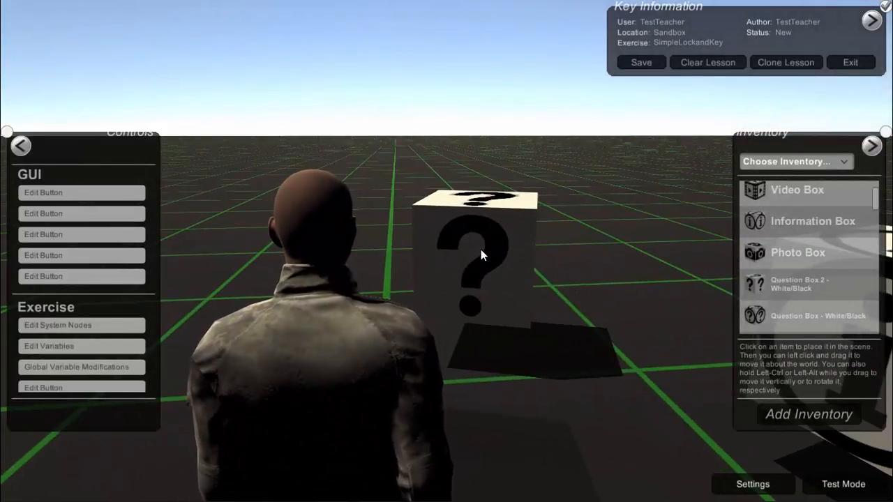
{"action": "left_click", "coordinate": [481, 251]}
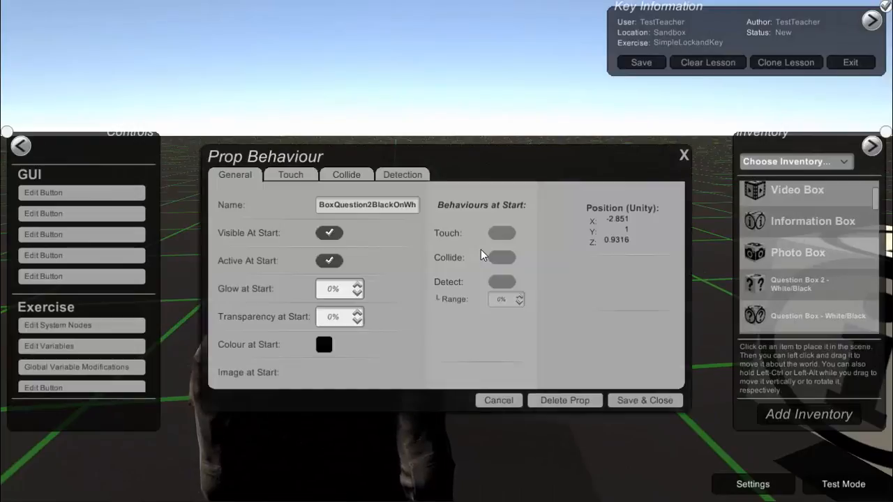
{"action": "left_click", "coordinate": [292, 175]}
{"action": "left_click", "coordinate": [392, 201]}
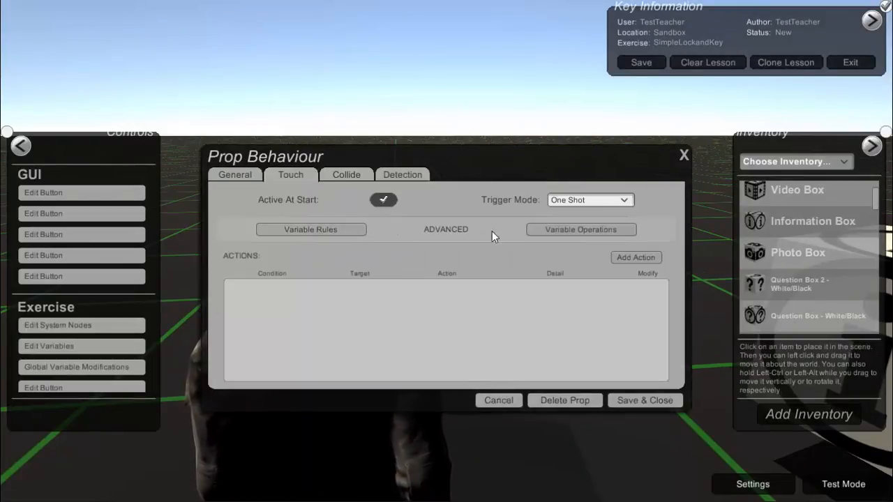
{"action": "left_click", "coordinate": [622, 258]}
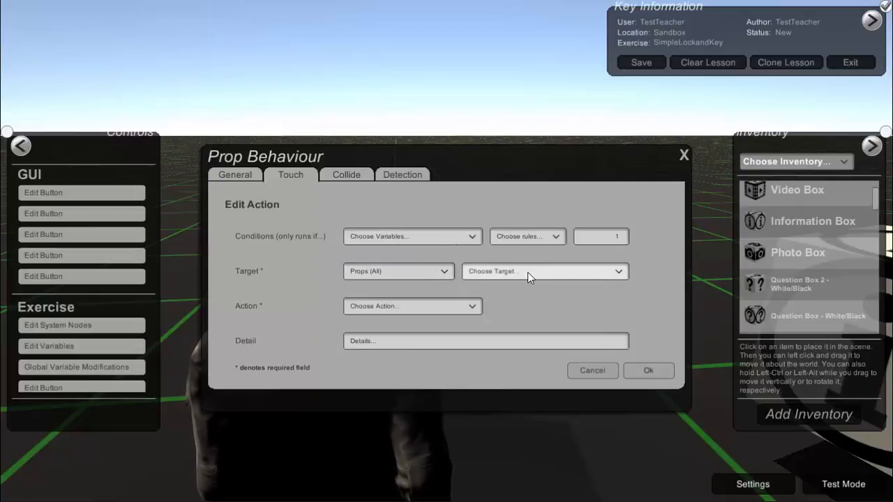
Target the action at the variable key, set its counter operation to = 1, and confirm the action
{"action": "left_click", "coordinate": [427, 272]}
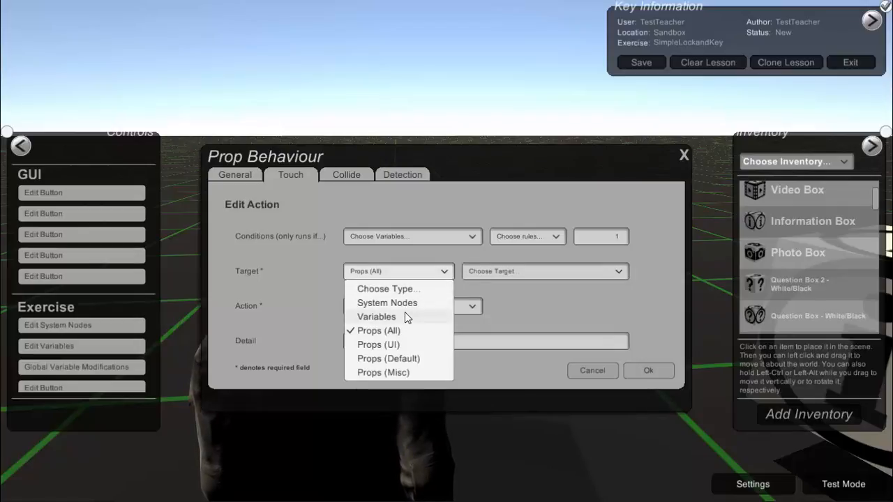
{"action": "left_click", "coordinate": [407, 316]}
{"action": "left_click", "coordinate": [484, 273]}
{"action": "left_click", "coordinate": [481, 302]}
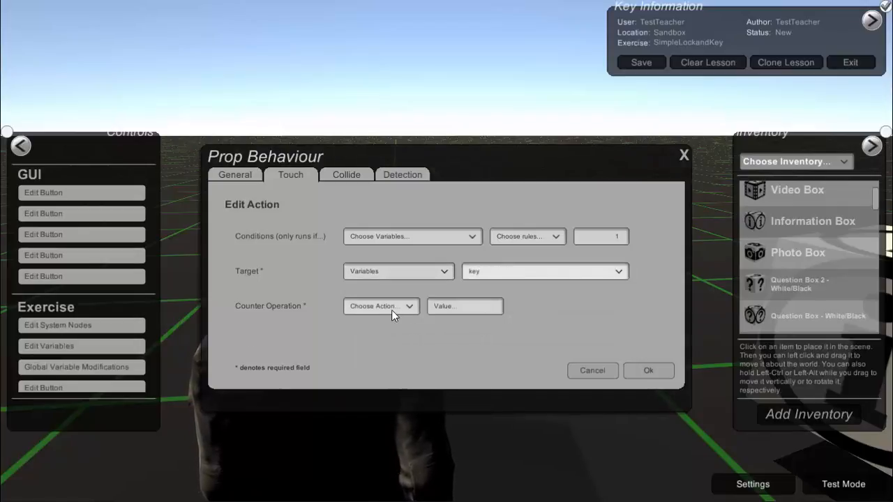
{"action": "left_click", "coordinate": [392, 309]}
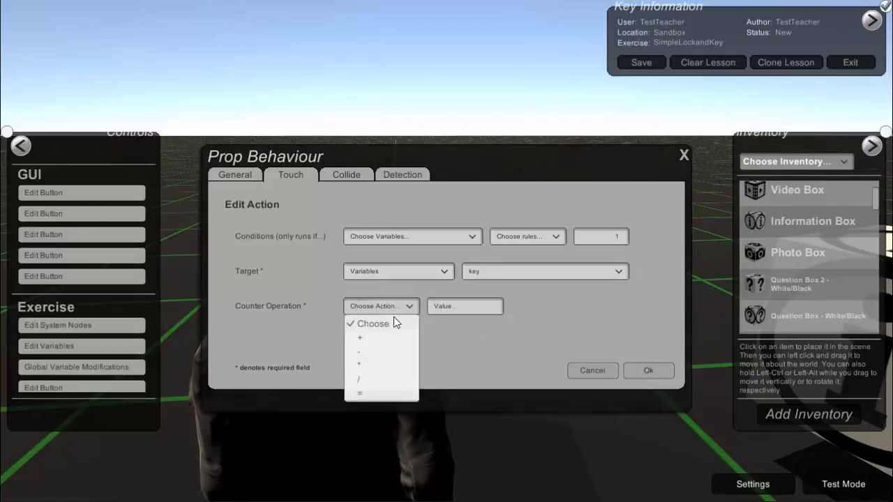
{"action": "left_click", "coordinate": [376, 390]}
{"action": "left_click", "coordinate": [458, 306]}
{"action": "type", "text": "1"}
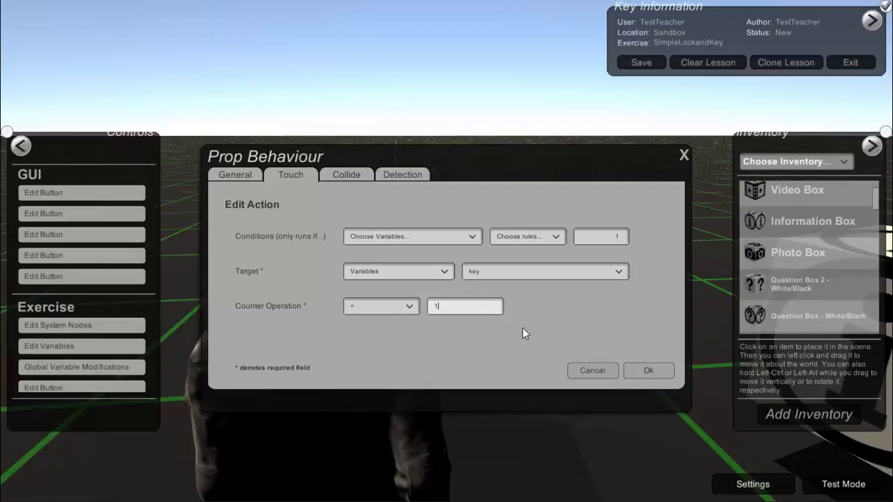
{"action": "left_click", "coordinate": [631, 374]}
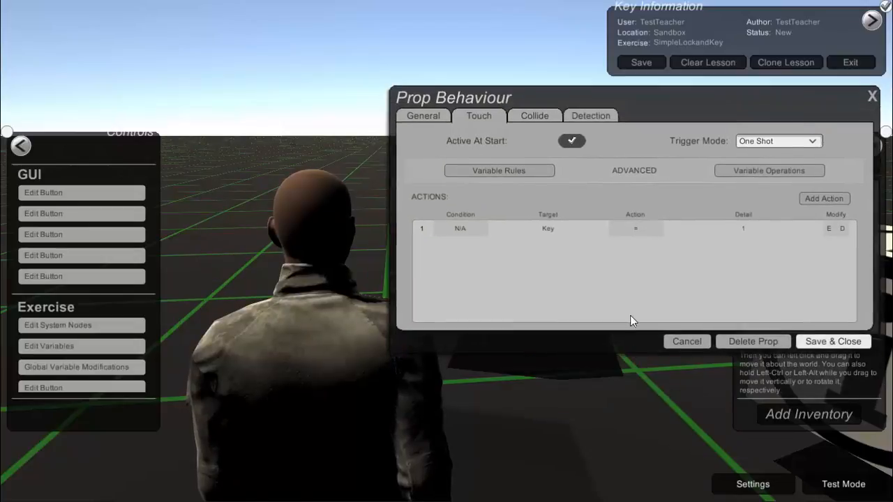
Add a second touch action to the question box, targeting SmallPopupUI with the DisplayPanel action
{"action": "left_click_drag", "start_coordinate": [620, 101], "coordinate": [538, 120]}
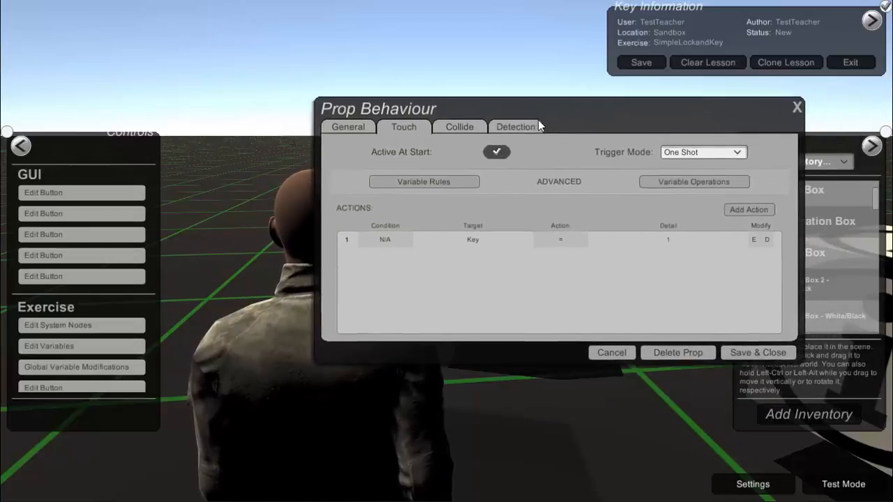
{"action": "left_click", "coordinate": [728, 214]}
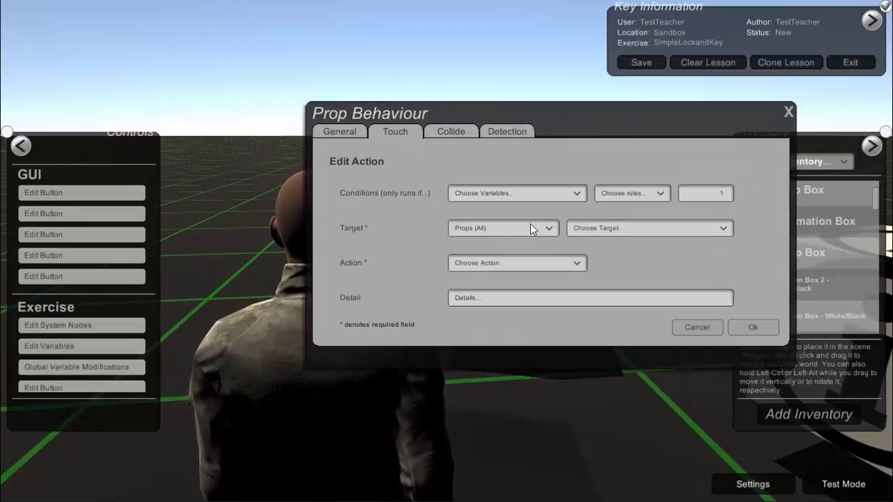
{"action": "left_click", "coordinate": [592, 230]}
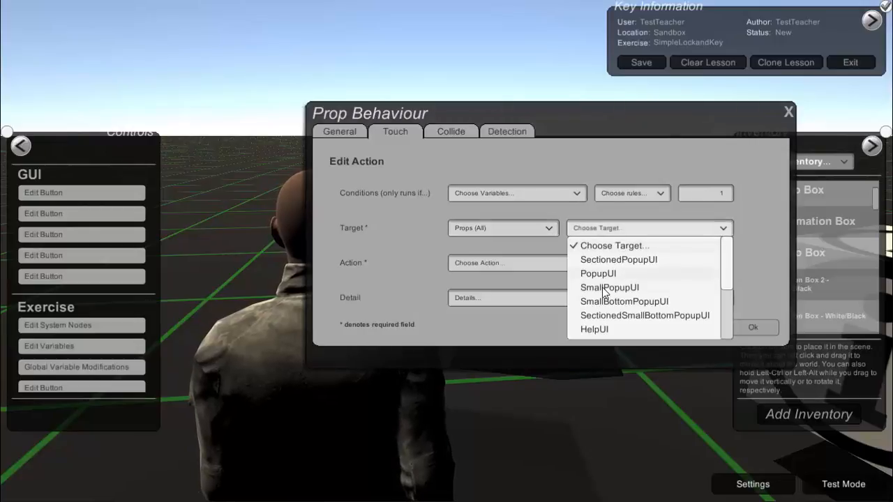
{"action": "left_click", "coordinate": [604, 287]}
{"action": "left_click", "coordinate": [574, 264]}
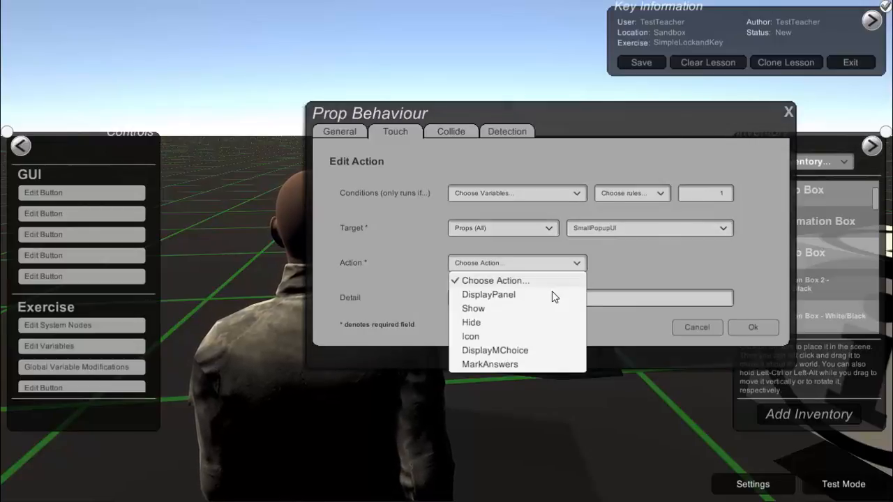
{"action": "left_click", "coordinate": [548, 296]}
Give the question box's small popup the display text "You now have the key!"
{"action": "left_click", "coordinate": [684, 267]}
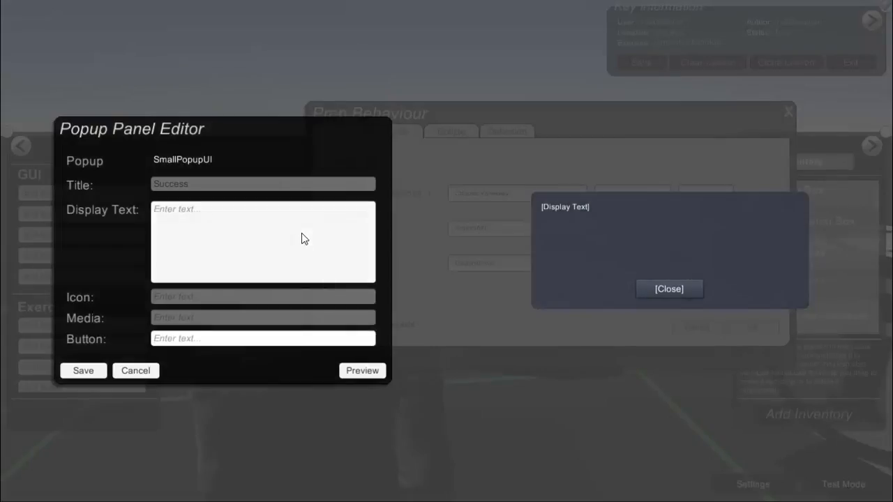
{"action": "left_click", "coordinate": [301, 239]}
{"action": "type", "text": "YOu now have the key!"}
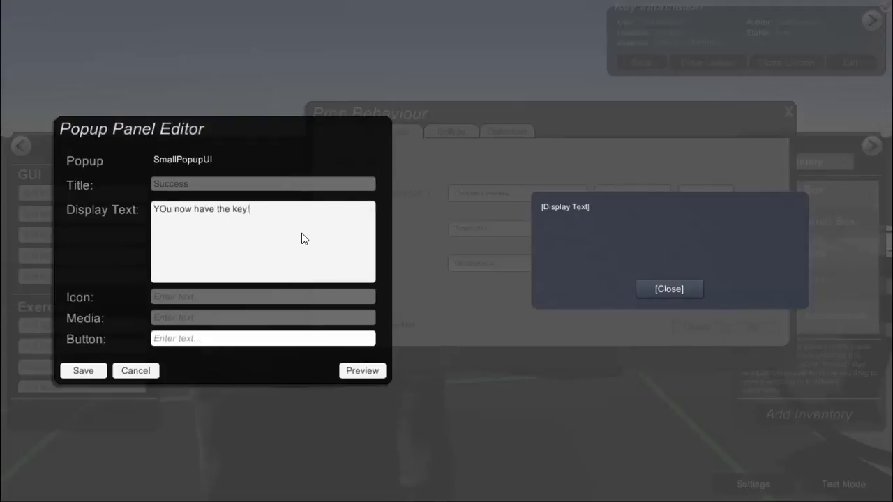
{"action": "key", "text": "Home"}
{"action": "key", "text": "BackSpace"}
{"action": "type", "text": "o"}
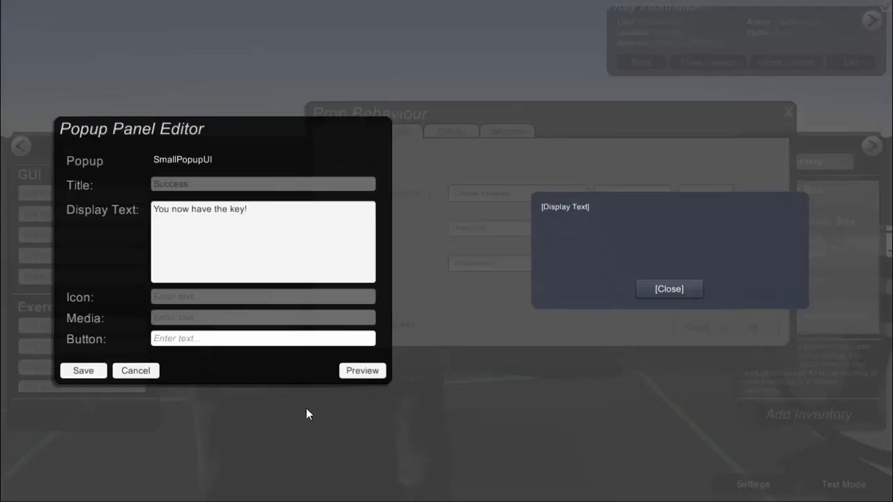
Set the small popup's button text to OK, and save the popup, the action and the question box's behaviour
{"action": "left_click", "coordinate": [289, 340]}
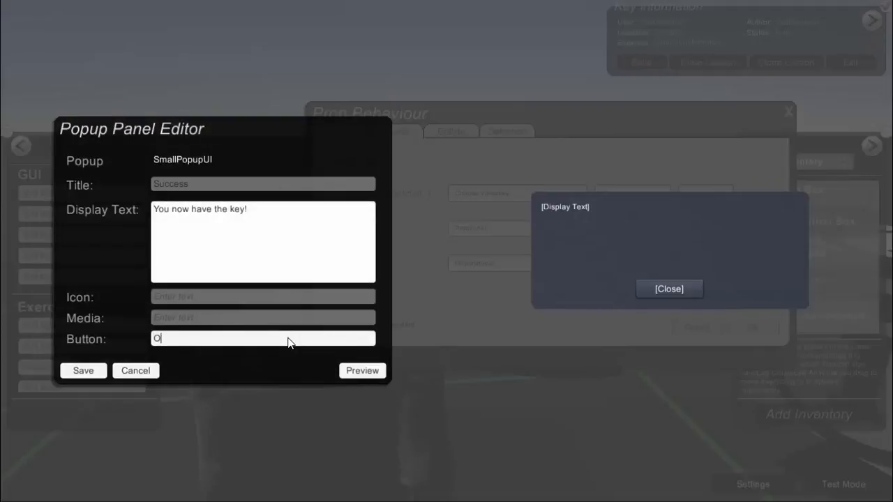
{"action": "left_click", "coordinate": [83, 371]}
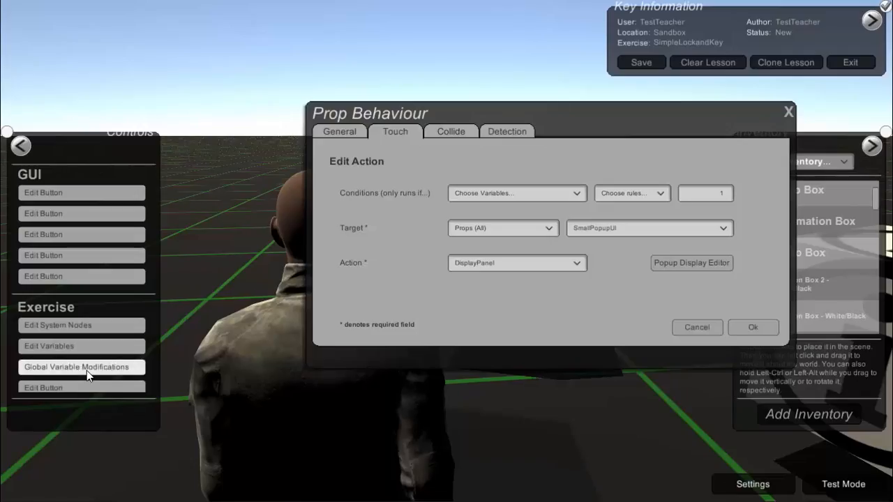
{"action": "left_click", "coordinate": [751, 328]}
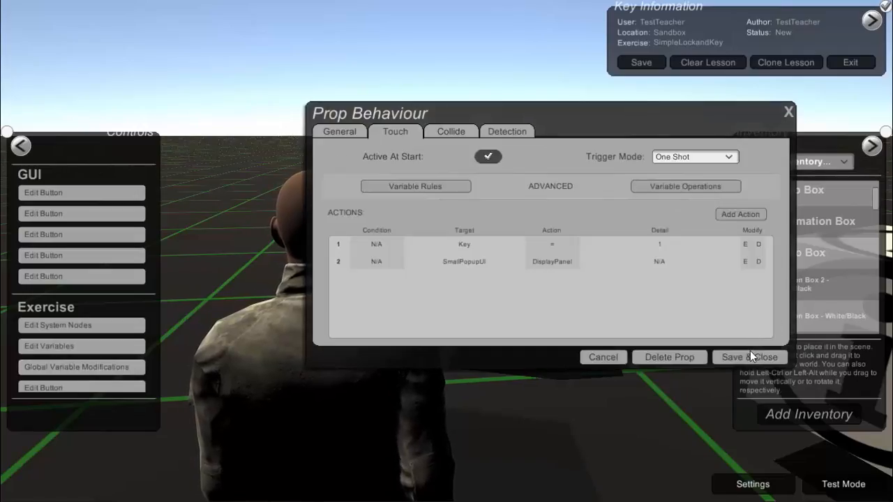
{"action": "left_click", "coordinate": [750, 356]}
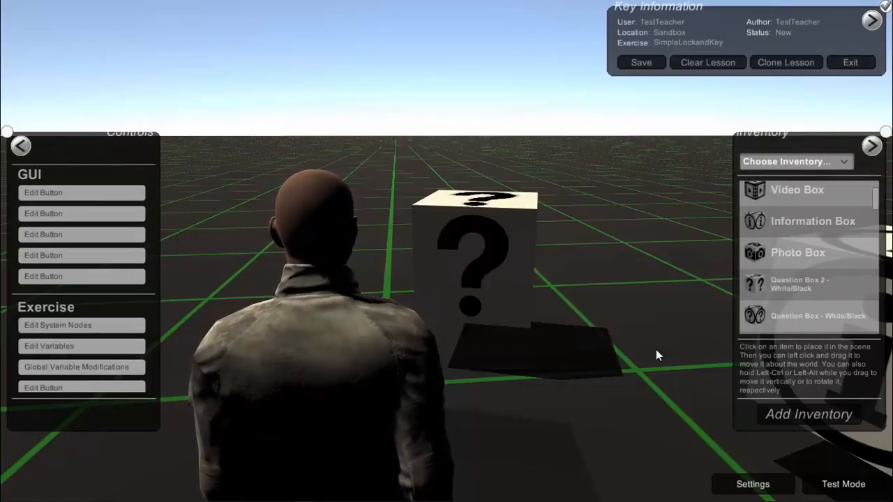
Begin the exercise in test mode, touch the information box without the key, and dismiss its popup
{"action": "left_click", "coordinate": [840, 489]}
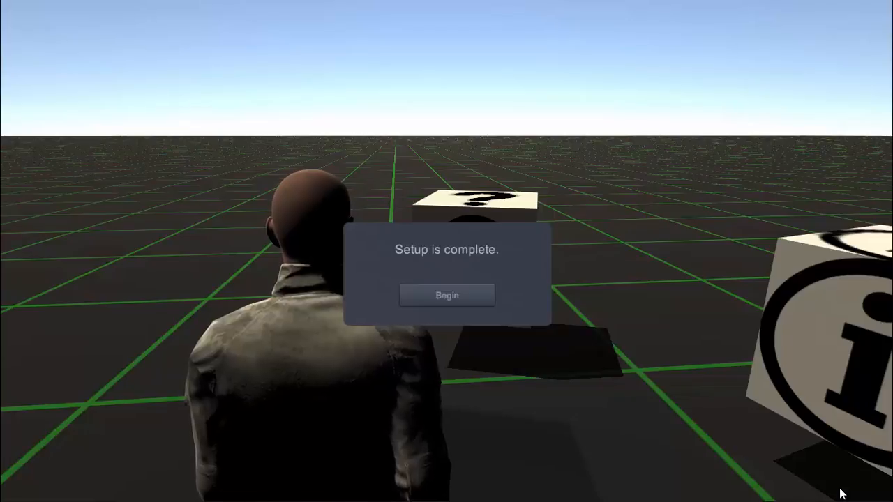
{"action": "left_click", "coordinate": [474, 306]}
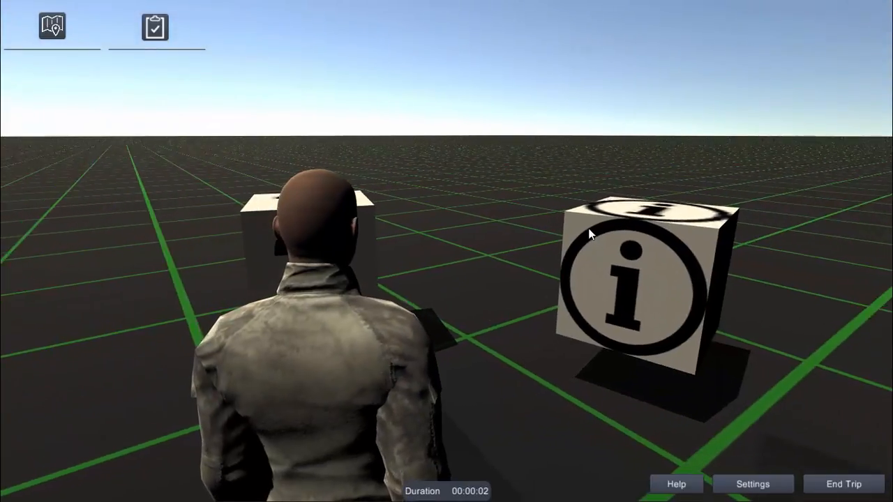
{"action": "left_click", "coordinate": [600, 257]}
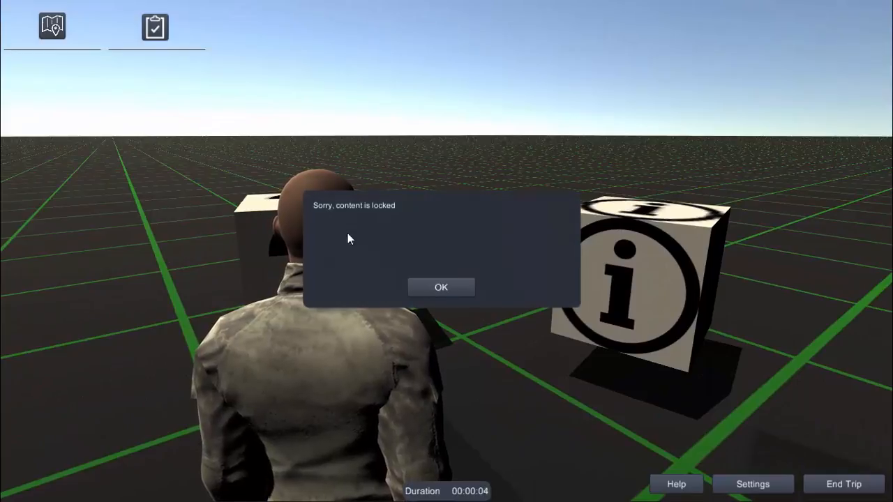
{"action": "left_click", "coordinate": [440, 288]}
{"action": "left_click", "coordinate": [654, 299]}
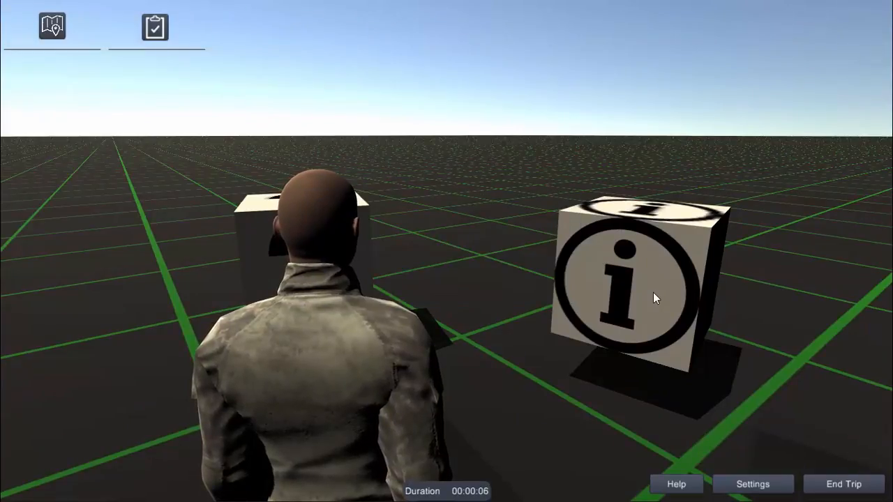
{"action": "left_click", "coordinate": [449, 290]}
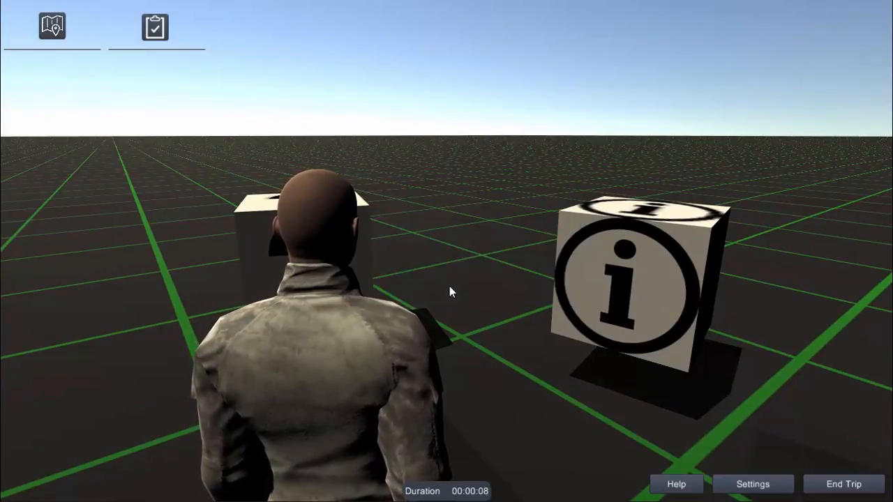
Touch the question box to obtain the key, and test the information box again, dismissing both popups
{"action": "key", "text": "a"}
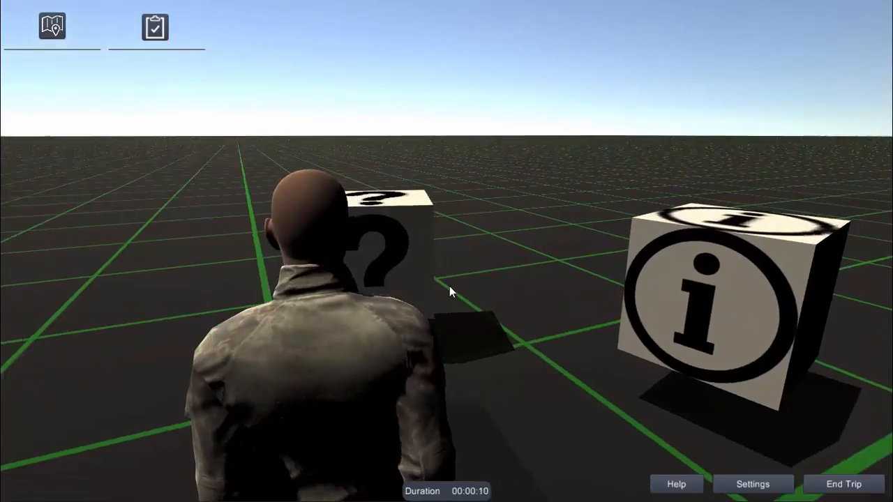
{"action": "left_click", "coordinate": [472, 257]}
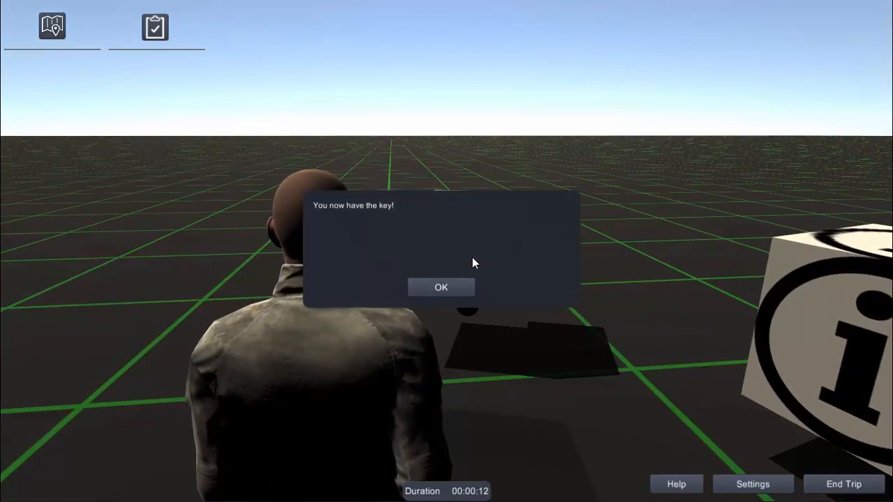
{"action": "left_click", "coordinate": [446, 286]}
{"action": "key", "text": "d"}
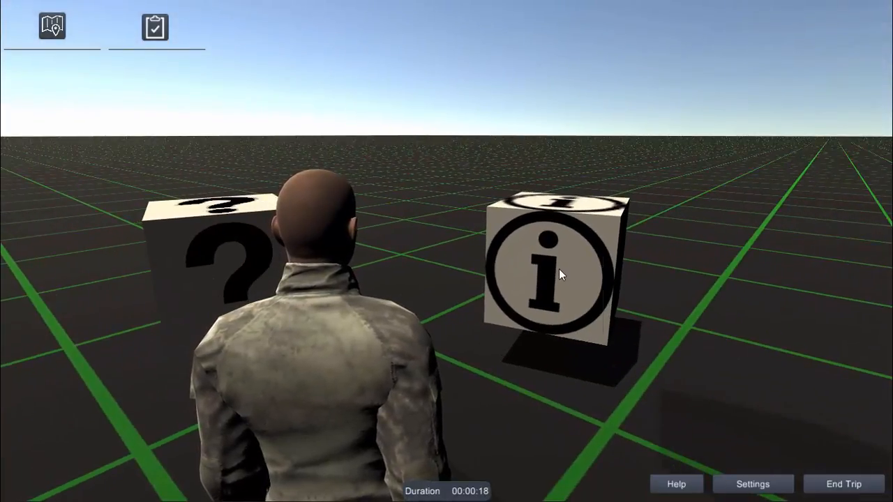
{"action": "left_click", "coordinate": [558, 272]}
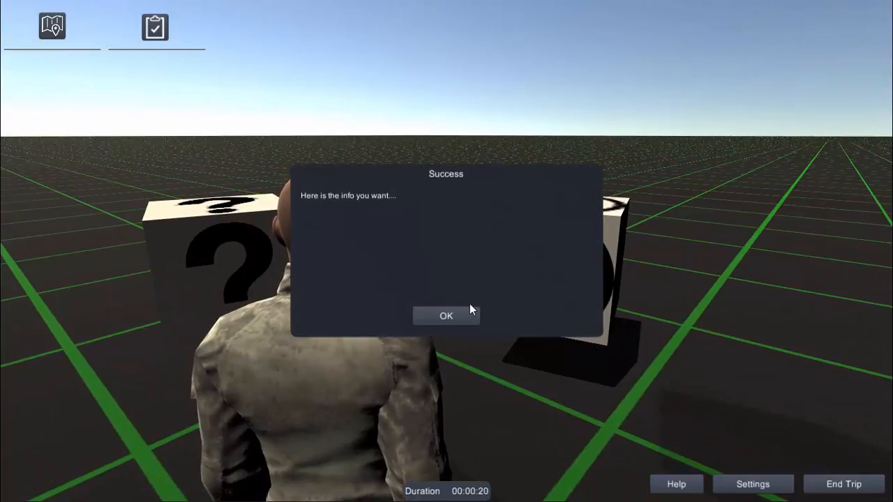
{"action": "left_click", "coordinate": [446, 316]}
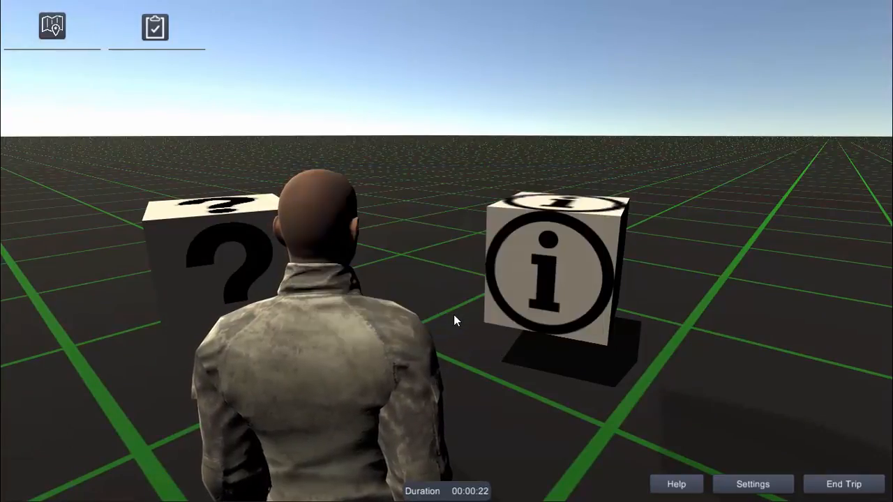